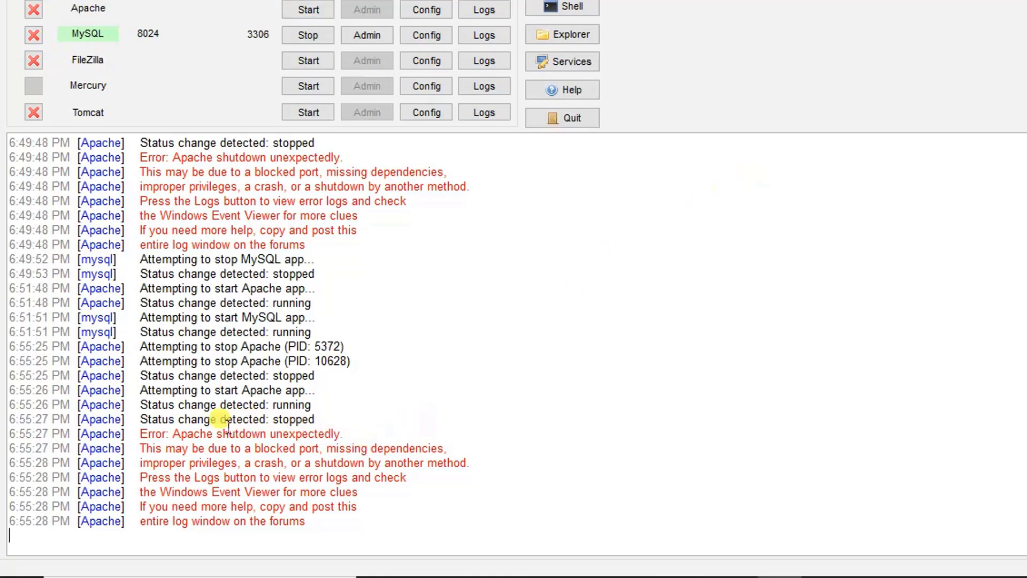
Highlight the latest "Error: Apache shutdown unexpectedly." line in the control panel log.
{"action": "left_click_drag", "start_coordinate": [143, 436], "coordinate": [361, 436]}
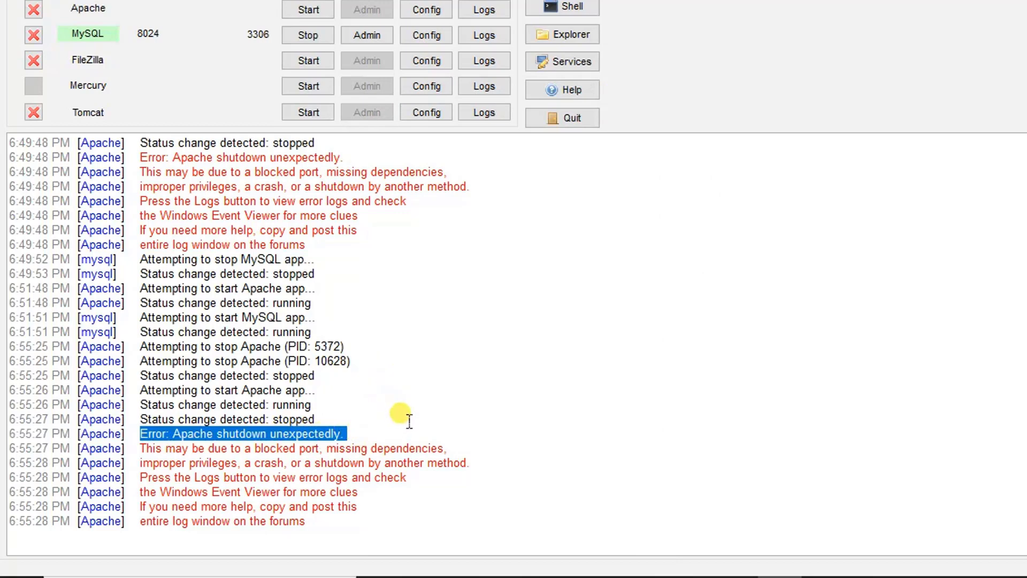
{"action": "left_click", "coordinate": [390, 420]}
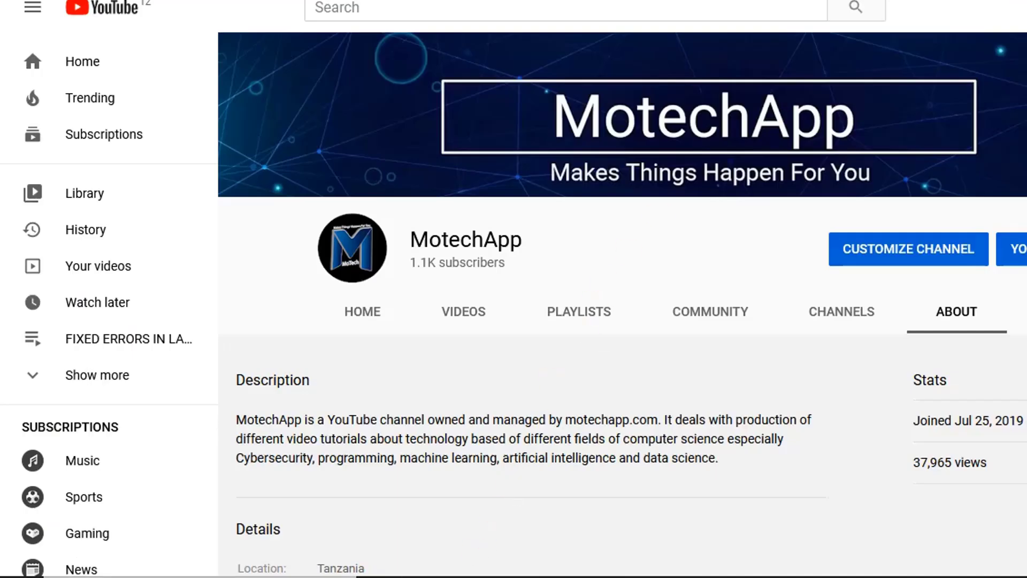
Run the XAMPP Control Panel as administrator and try to start the Apache module.
{"action": "type", "text": "xa"}
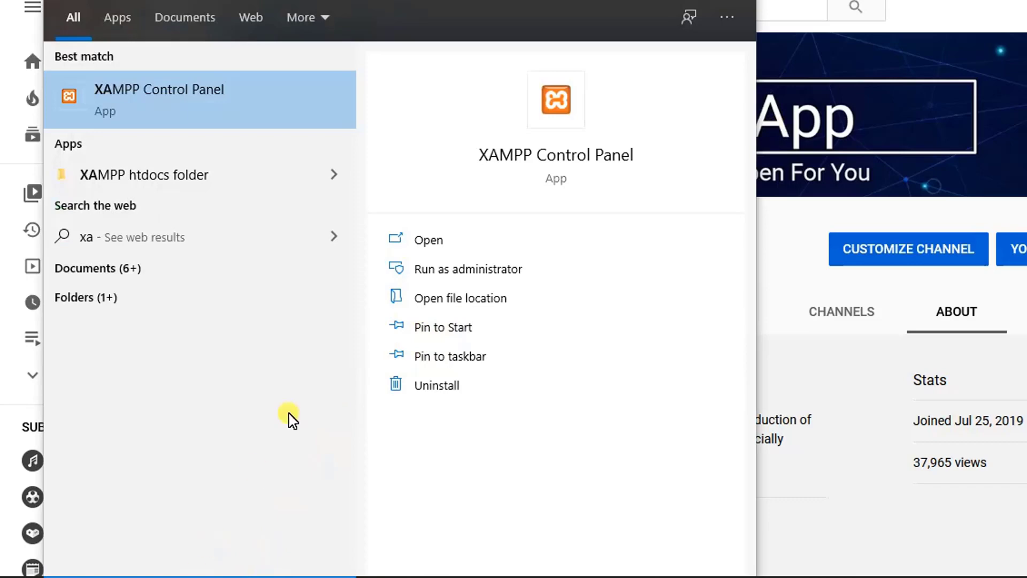
{"action": "left_click", "coordinate": [459, 279]}
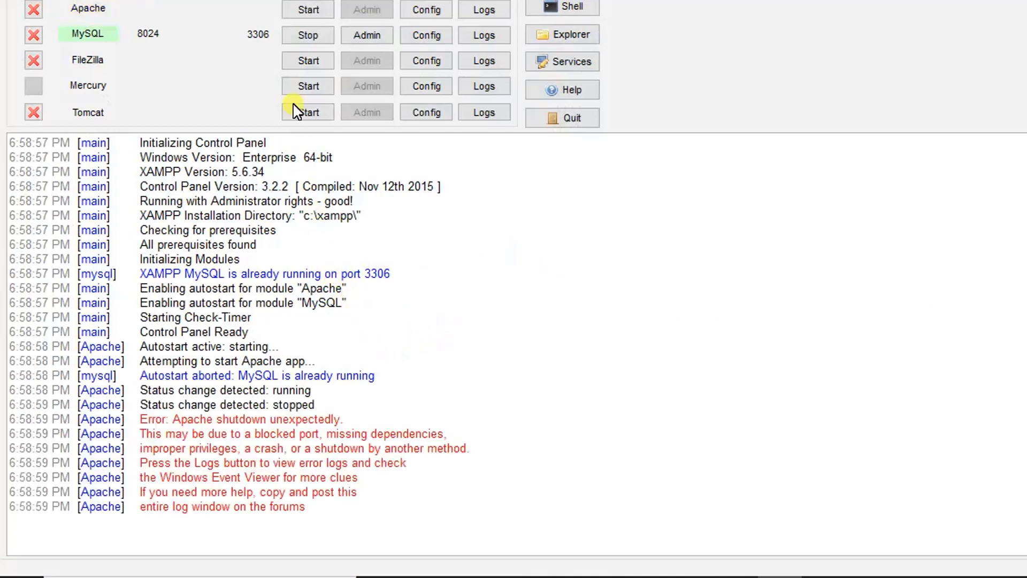
{"action": "left_click", "coordinate": [308, 10]}
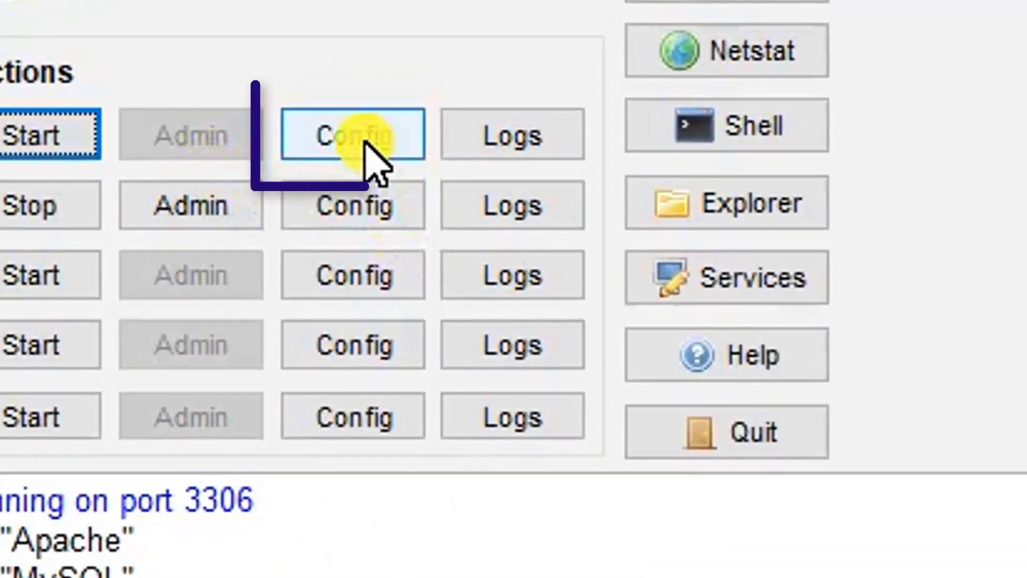
Open Apache's httpd.conf in a maximized editor window and set the active Listen directive to port 801.
{"action": "left_click", "coordinate": [374, 160]}
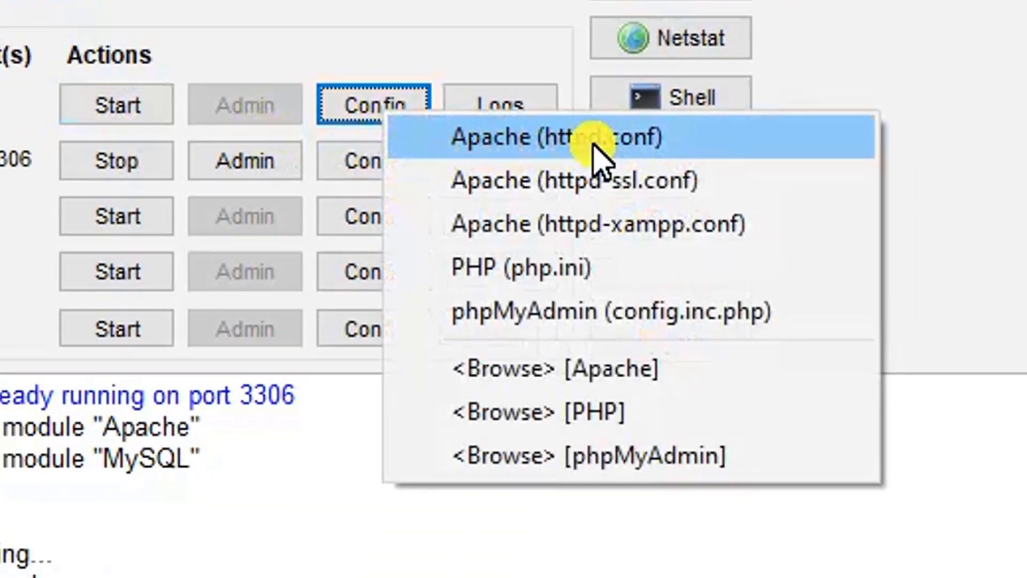
{"action": "left_click", "coordinate": [619, 188]}
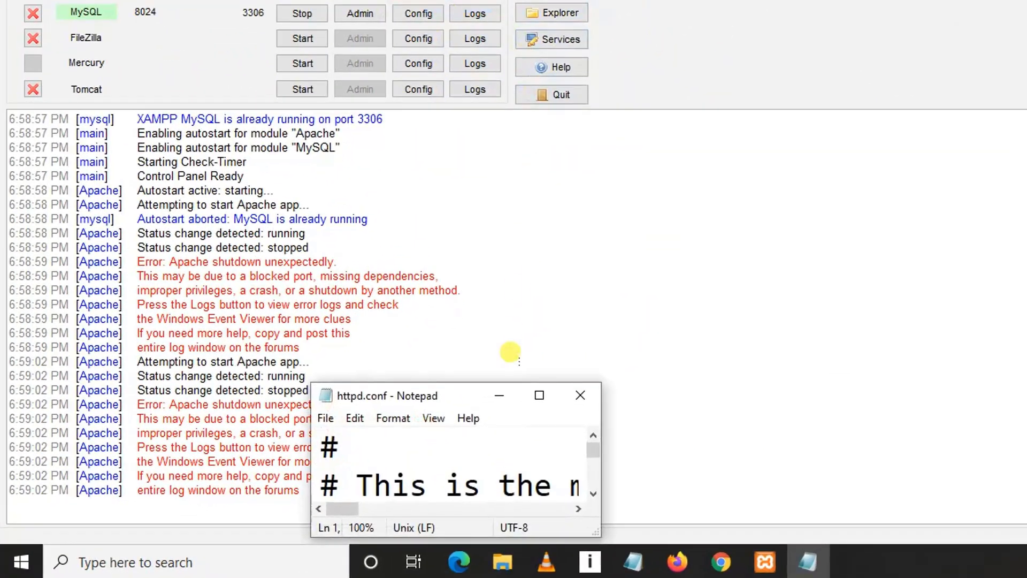
{"action": "left_click", "coordinate": [539, 395]}
{"action": "scroll", "coordinate": [427, 202], "scroll_direction": "down", "scroll_amount": 5}
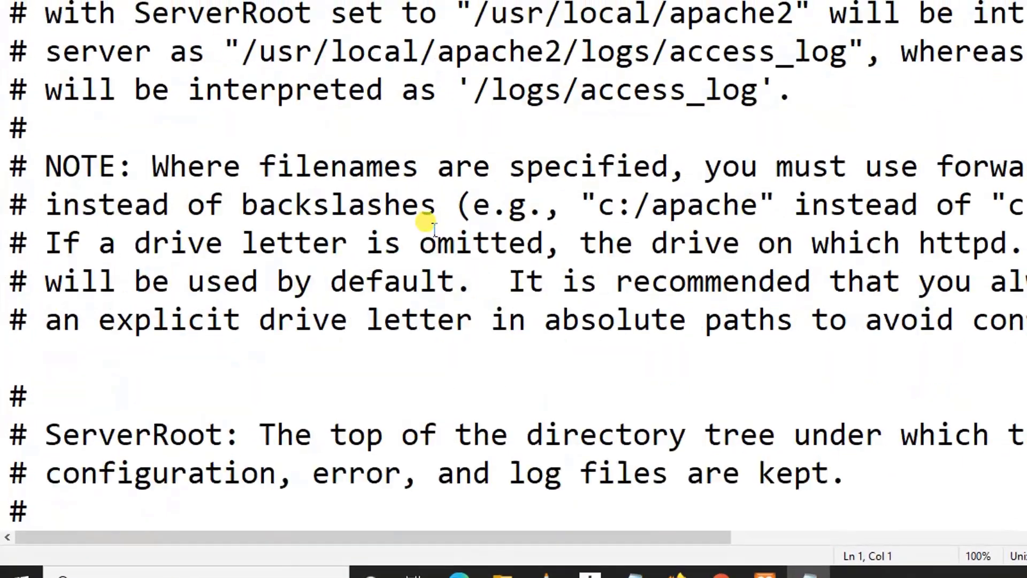
{"action": "scroll", "coordinate": [428, 222], "scroll_direction": "down", "scroll_amount": 15}
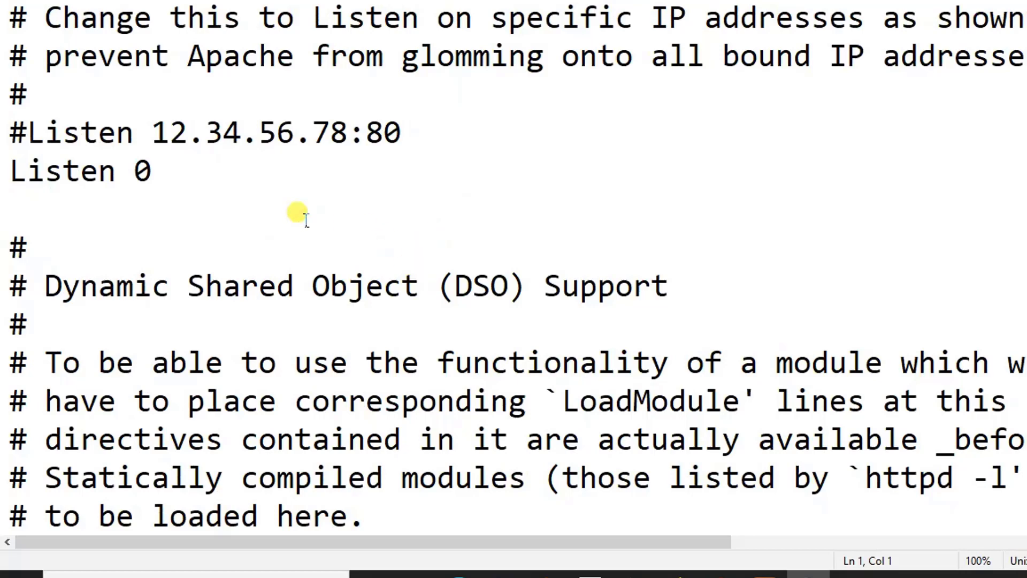
{"action": "left_click", "coordinate": [203, 190]}
{"action": "type", "text": "801"}
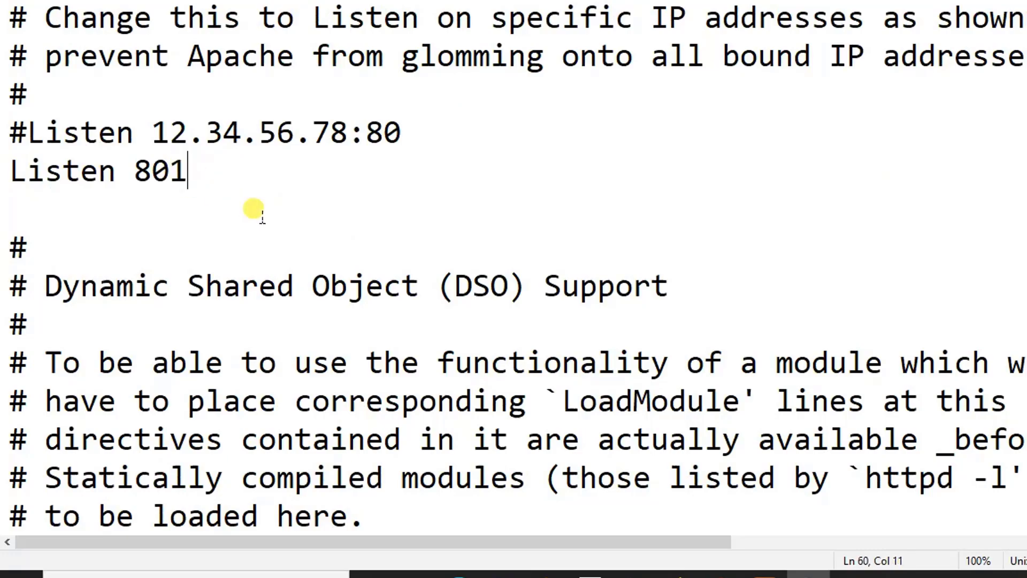
Set the ServerName directive in httpd.conf to localhost:801 and save the file.
{"action": "scroll", "coordinate": [257, 211], "scroll_direction": "down", "scroll_amount": 13}
{"action": "scroll", "coordinate": [278, 218], "scroll_direction": "down", "scroll_amount": 20}
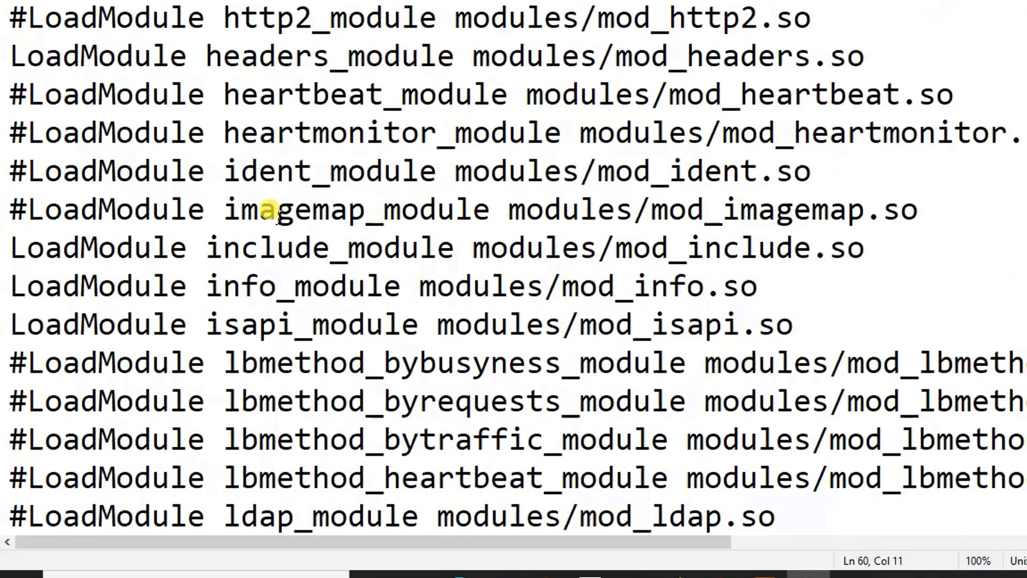
{"action": "scroll", "coordinate": [278, 218], "scroll_direction": "down", "scroll_amount": 8}
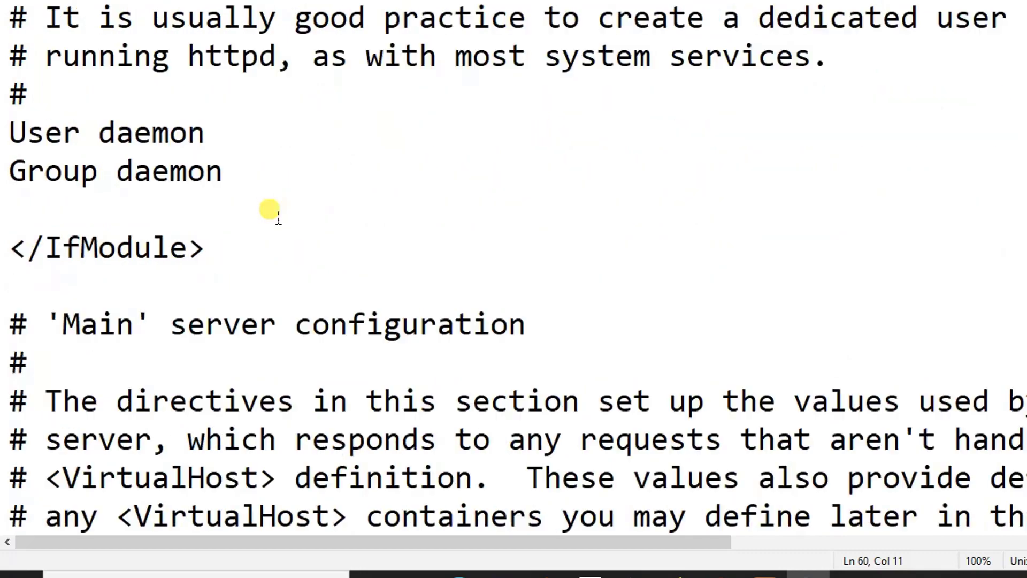
{"action": "scroll", "coordinate": [278, 218], "scroll_direction": "down", "scroll_amount": 4}
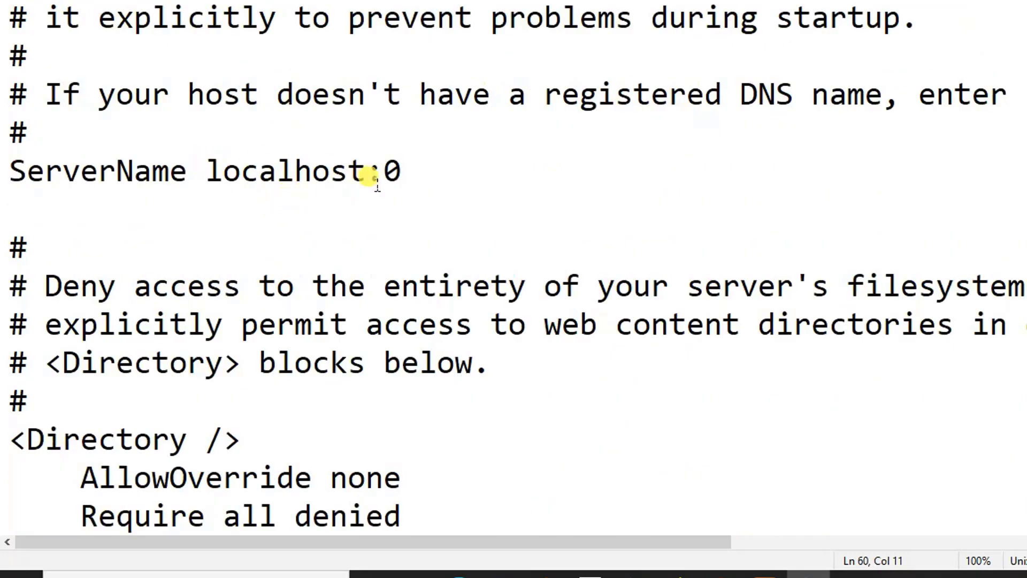
{"action": "left_click", "coordinate": [422, 181]}
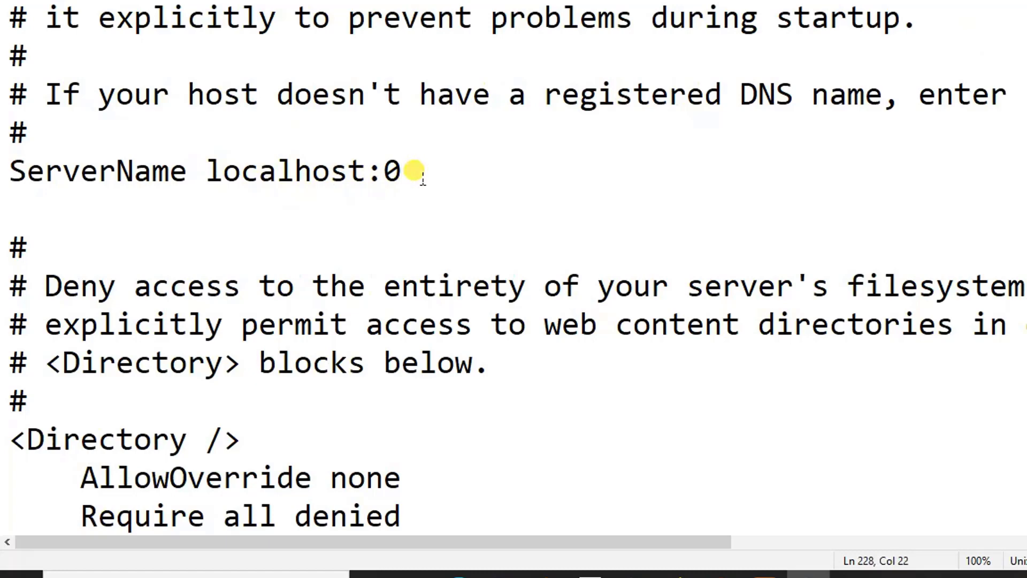
{"action": "type", "text": "801"}
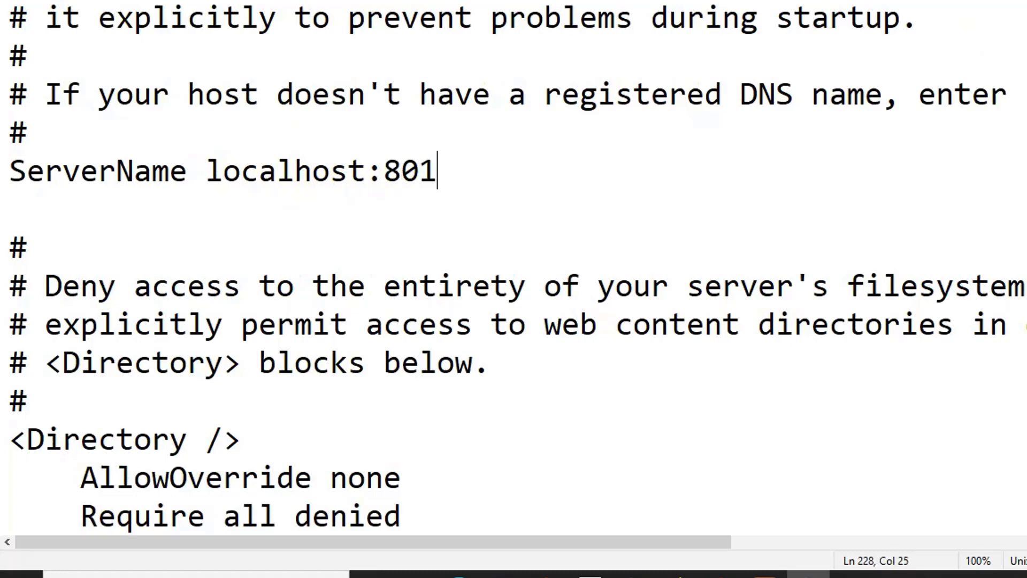
{"action": "key", "text": "ctrl+s"}
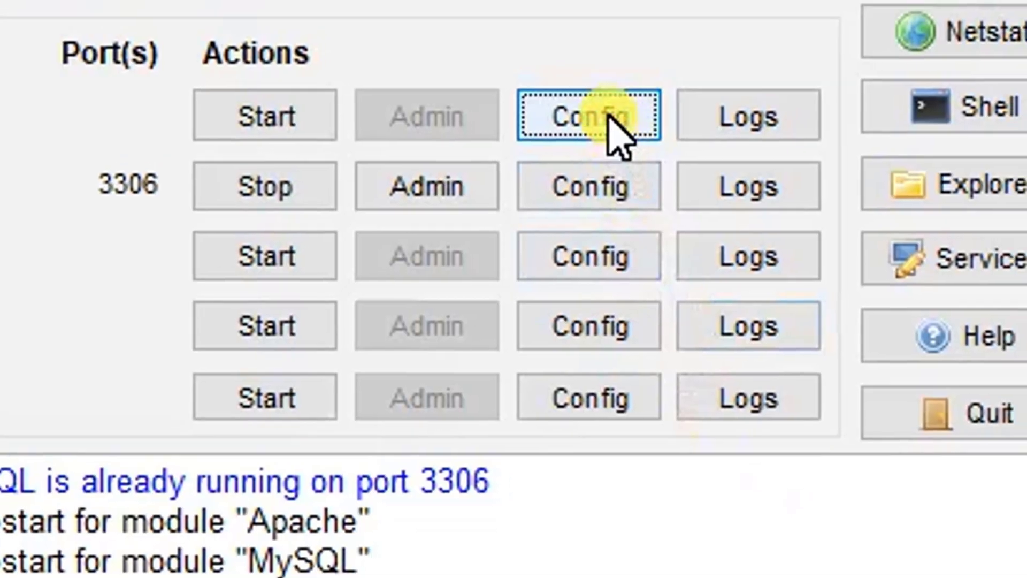
Open Apache's httpd-ssl.conf from the control panel and set its Listen directive to port 4431.
{"action": "left_click", "coordinate": [610, 118]}
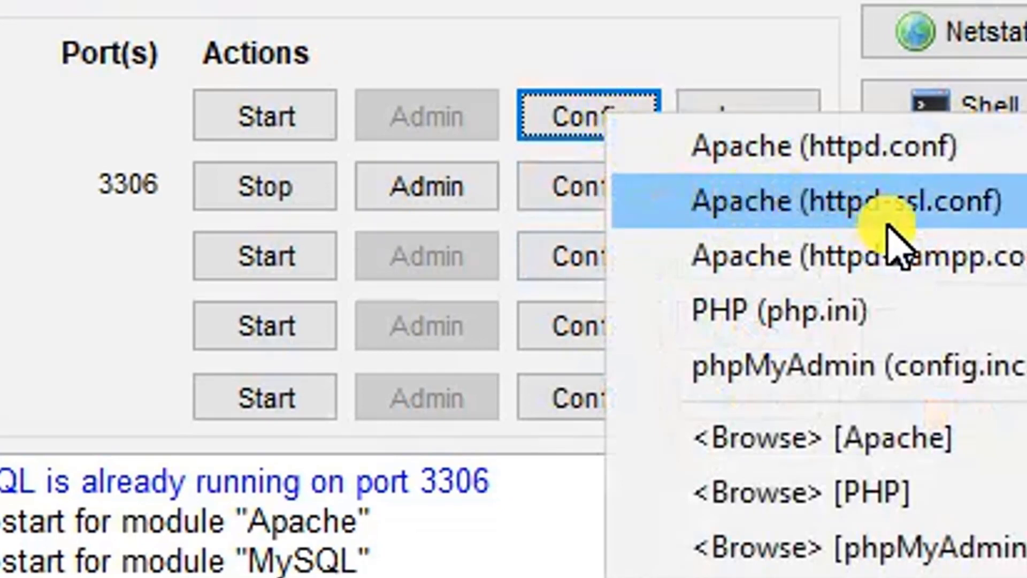
{"action": "left_click", "coordinate": [916, 204]}
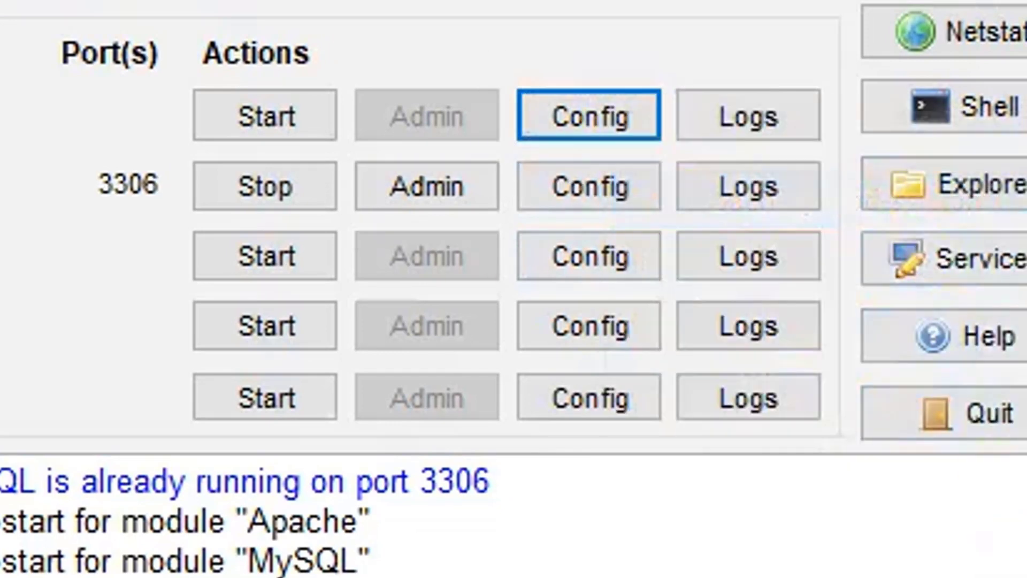
{"action": "scroll", "coordinate": [466, 222], "scroll_direction": "down", "scroll_amount": 10}
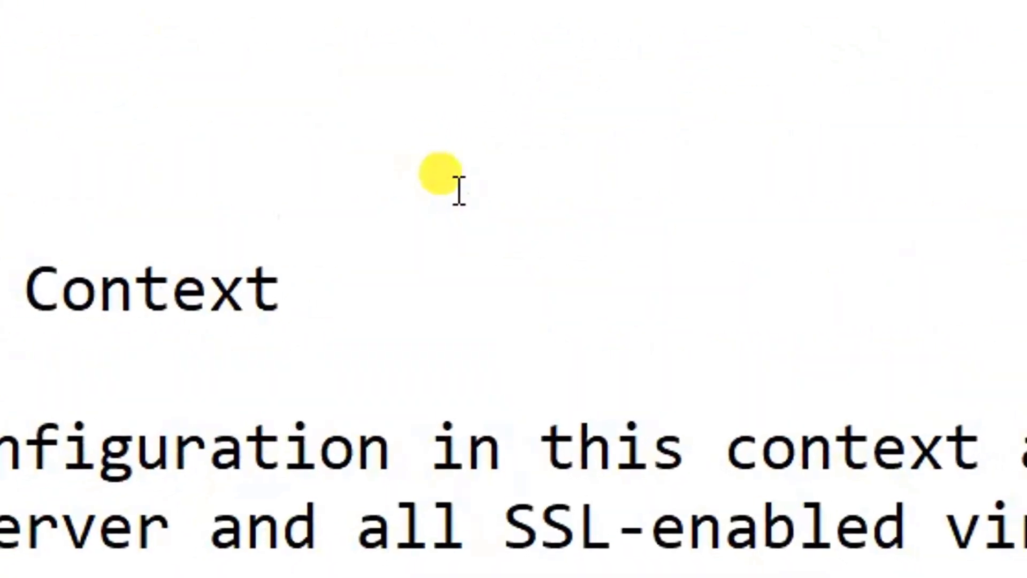
{"action": "left_click", "coordinate": [226, 206]}
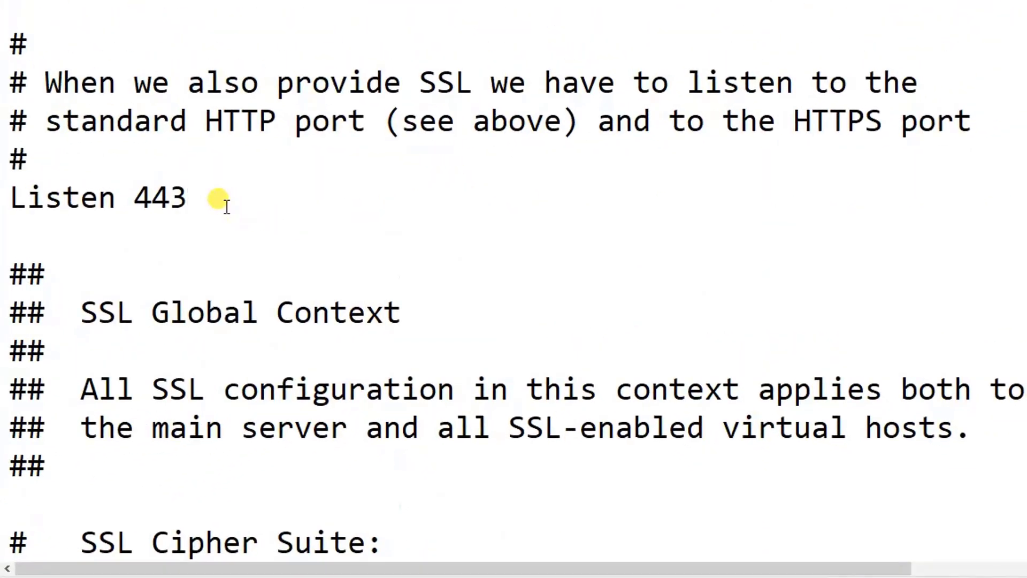
{"action": "type", "text": "1"}
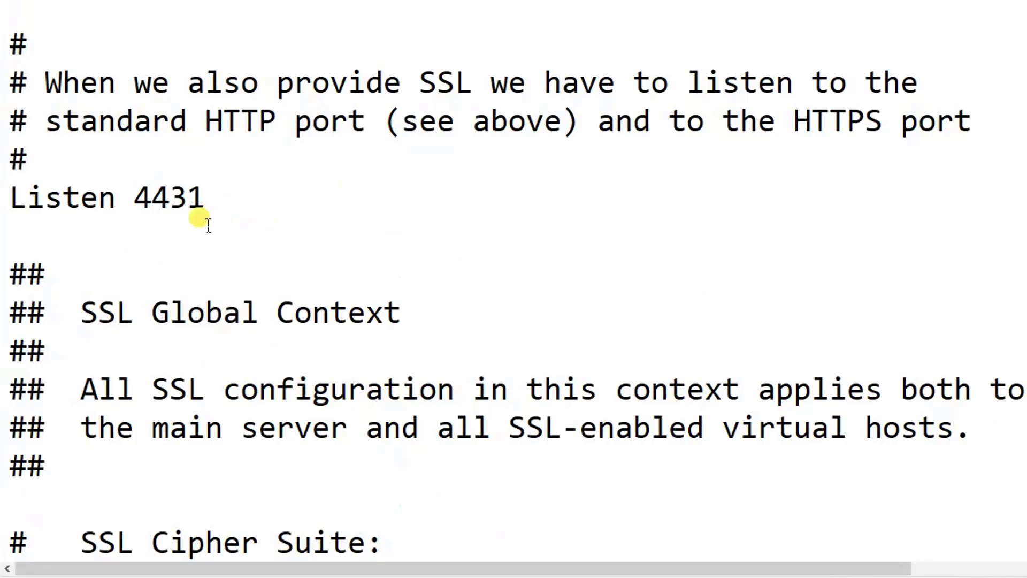
Look through the rest of httpd-ssl.conf for other directives that use port 443.
{"action": "scroll", "coordinate": [332, 214], "scroll_direction": "down", "scroll_amount": 20}
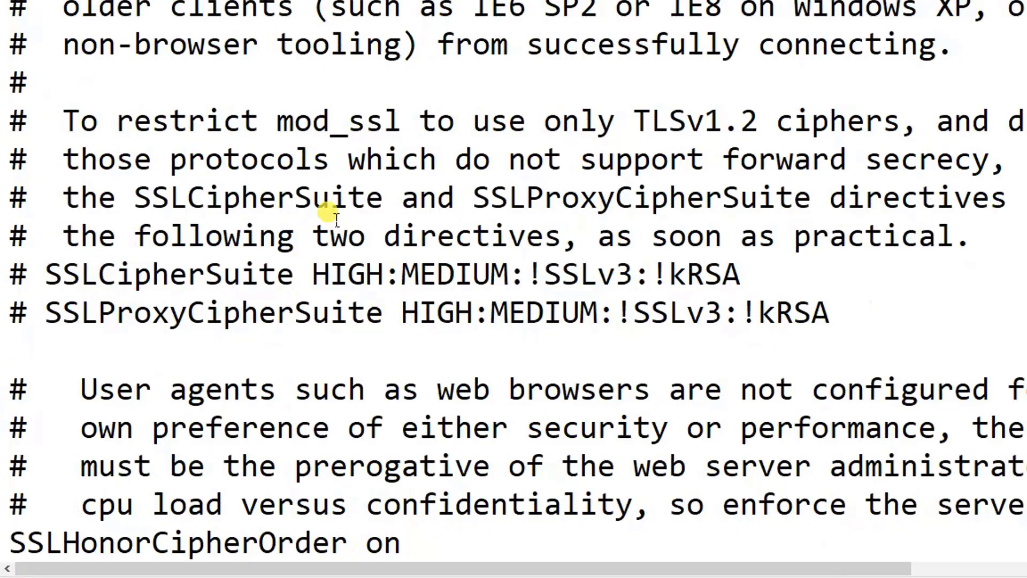
{"action": "scroll", "coordinate": [328, 213], "scroll_direction": "down", "scroll_amount": 20}
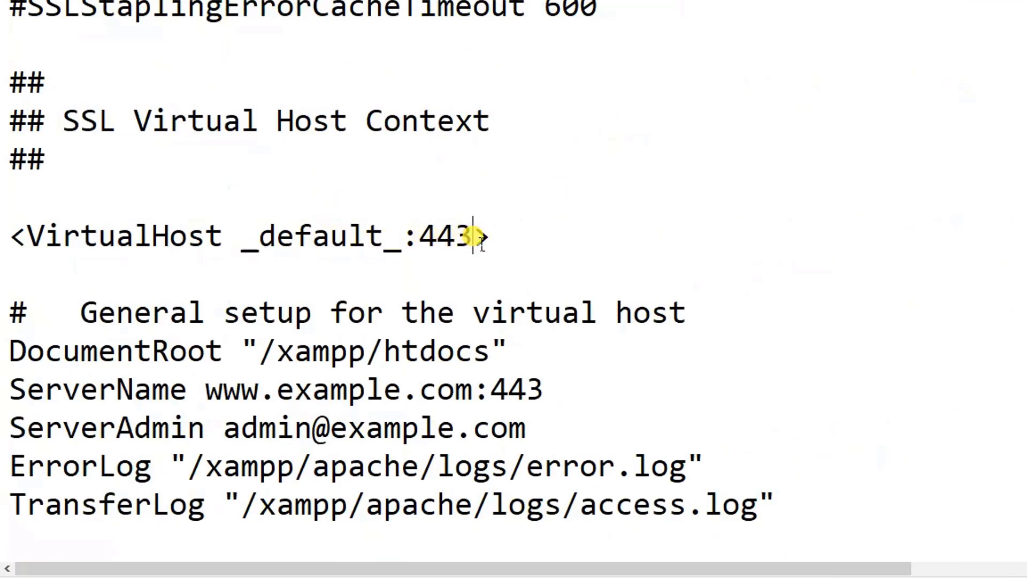
{"action": "scroll", "coordinate": [521, 193], "scroll_direction": "up", "scroll_amount": 3}
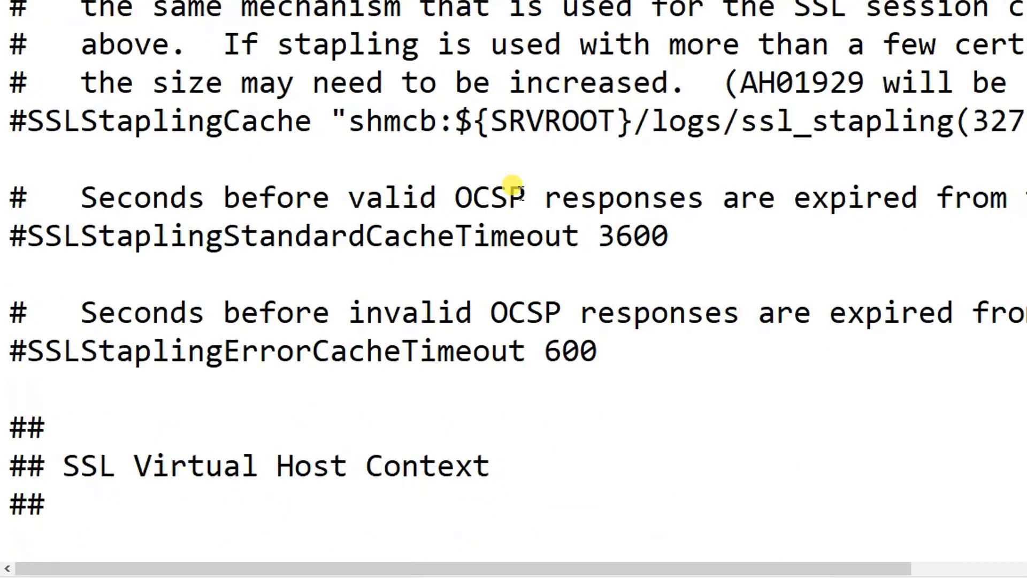
{"action": "scroll", "coordinate": [521, 193], "scroll_direction": "down", "scroll_amount": 3}
{"action": "scroll", "coordinate": [521, 194], "scroll_direction": "down", "scroll_amount": 2}
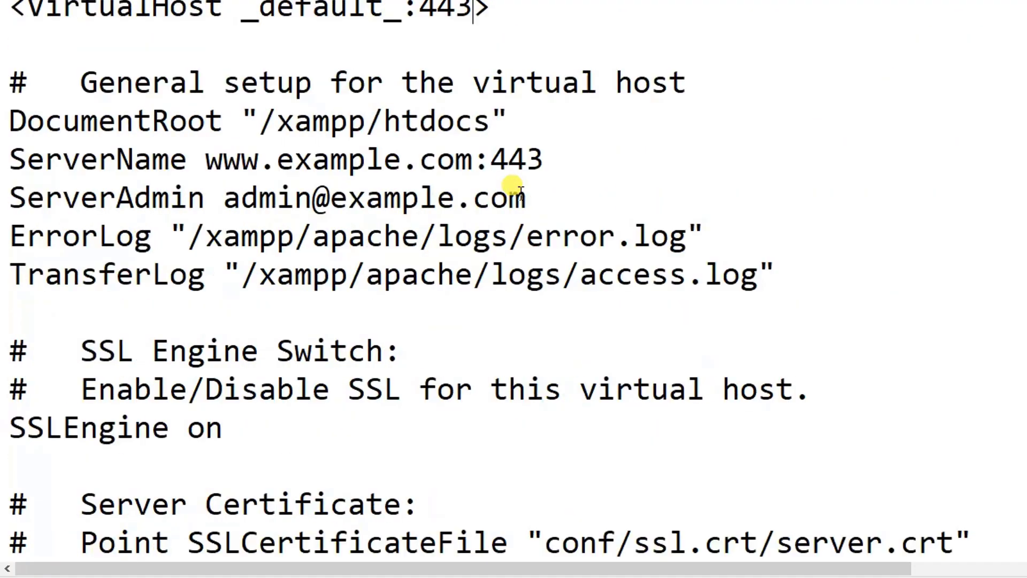
{"action": "scroll", "coordinate": [521, 193], "scroll_direction": "down", "scroll_amount": 20}
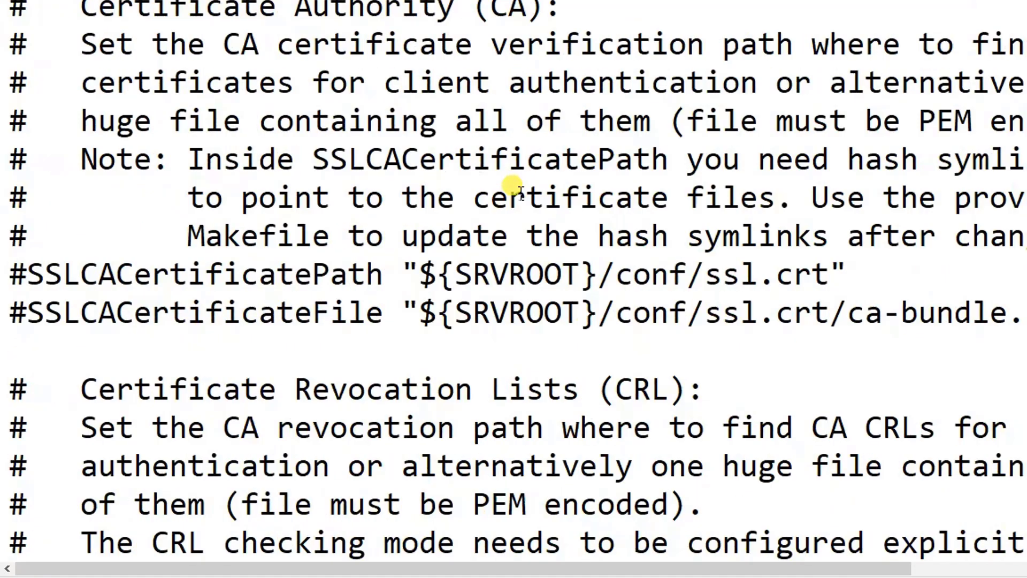
{"action": "scroll", "coordinate": [522, 194], "scroll_direction": "down", "scroll_amount": 8}
{"action": "scroll", "coordinate": [521, 193], "scroll_direction": "up", "scroll_amount": 5}
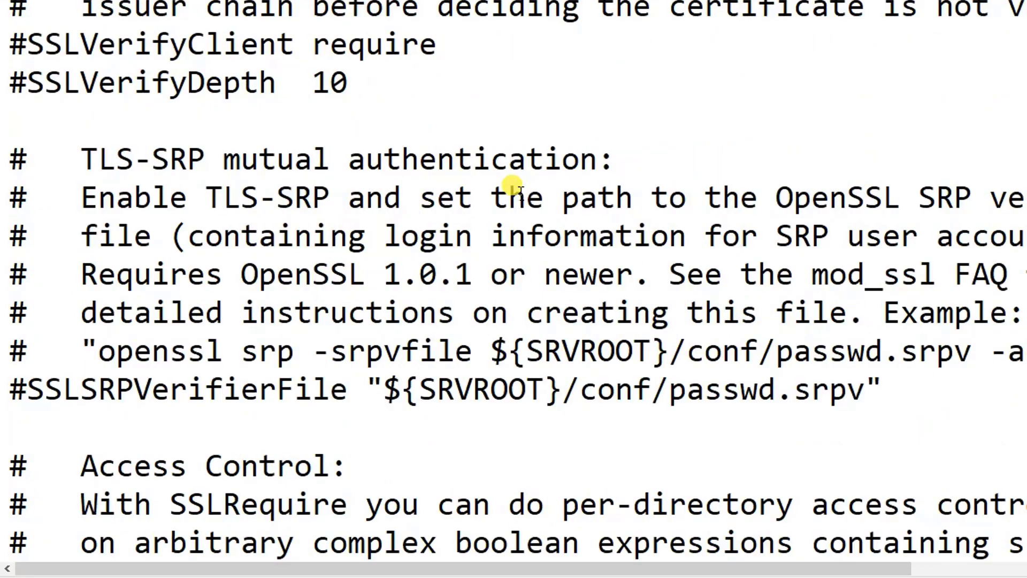
{"action": "scroll", "coordinate": [521, 193], "scroll_direction": "down", "scroll_amount": 1}
{"action": "scroll", "coordinate": [521, 193], "scroll_direction": "down", "scroll_amount": 20}
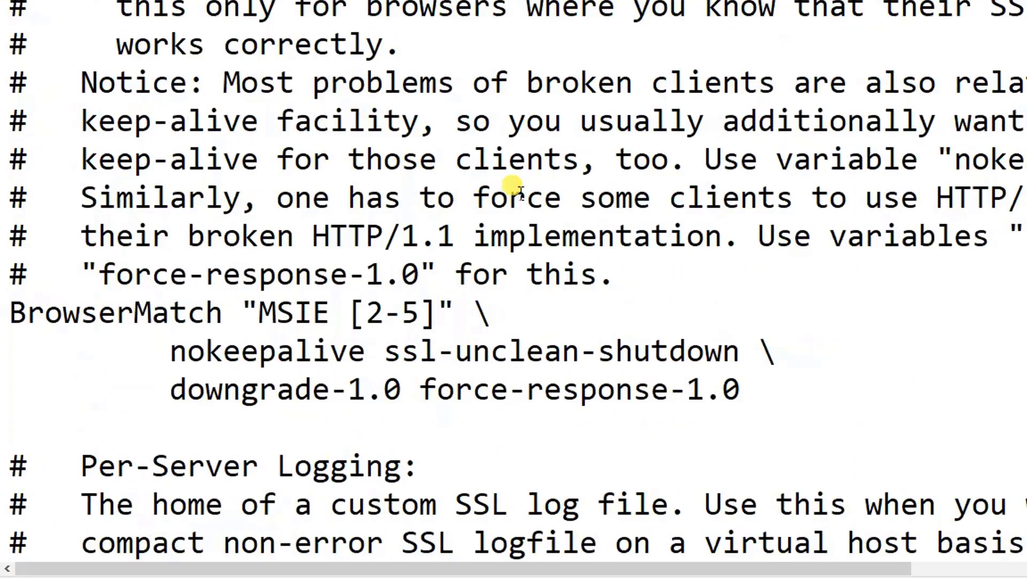
{"action": "scroll", "coordinate": [520, 192], "scroll_direction": "up", "scroll_amount": 20}
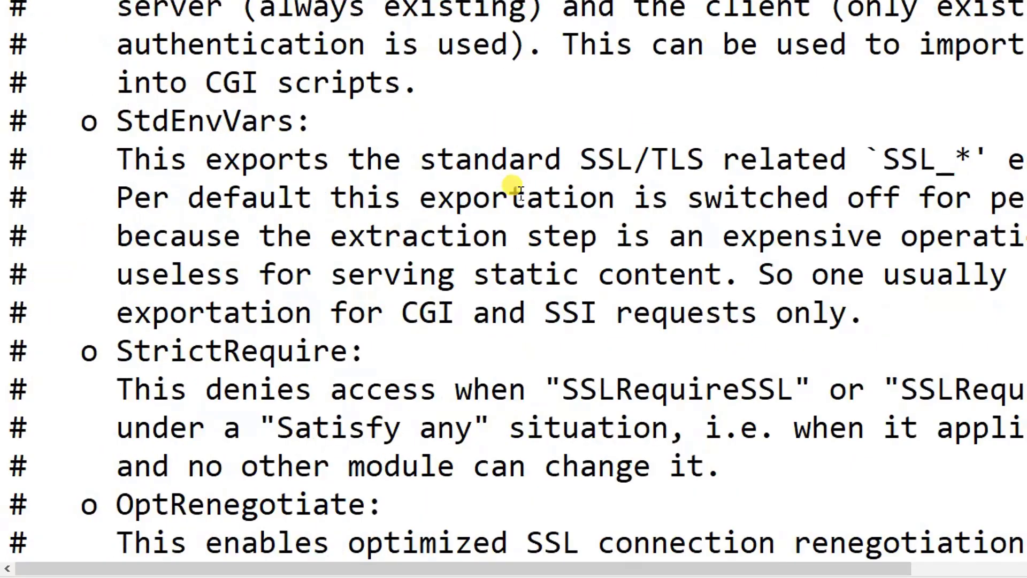
{"action": "scroll", "coordinate": [521, 192], "scroll_direction": "up", "scroll_amount": 5}
{"action": "scroll", "coordinate": [520, 192], "scroll_direction": "up", "scroll_amount": 8}
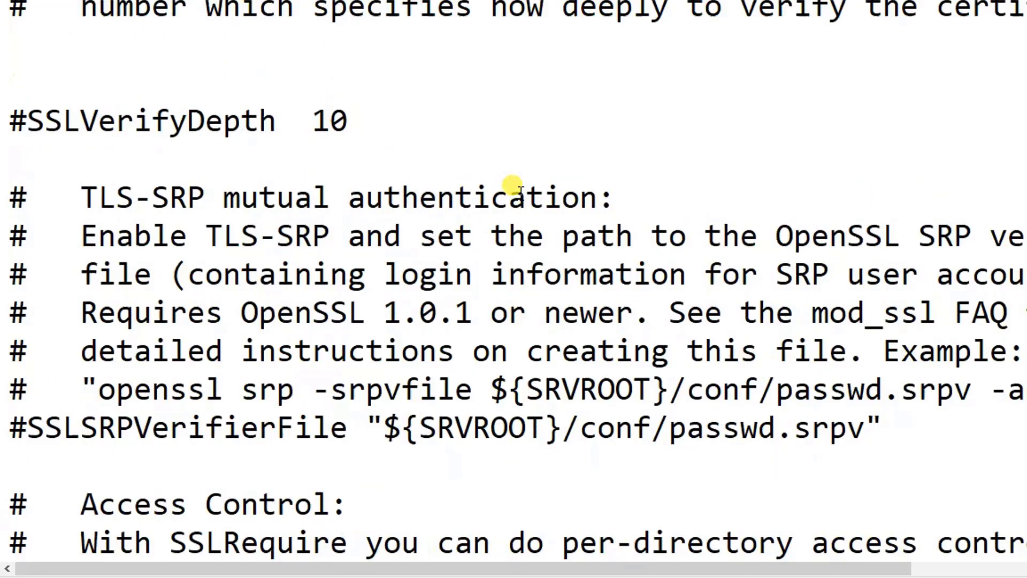
{"action": "scroll", "coordinate": [521, 202], "scroll_direction": "up", "scroll_amount": 16}
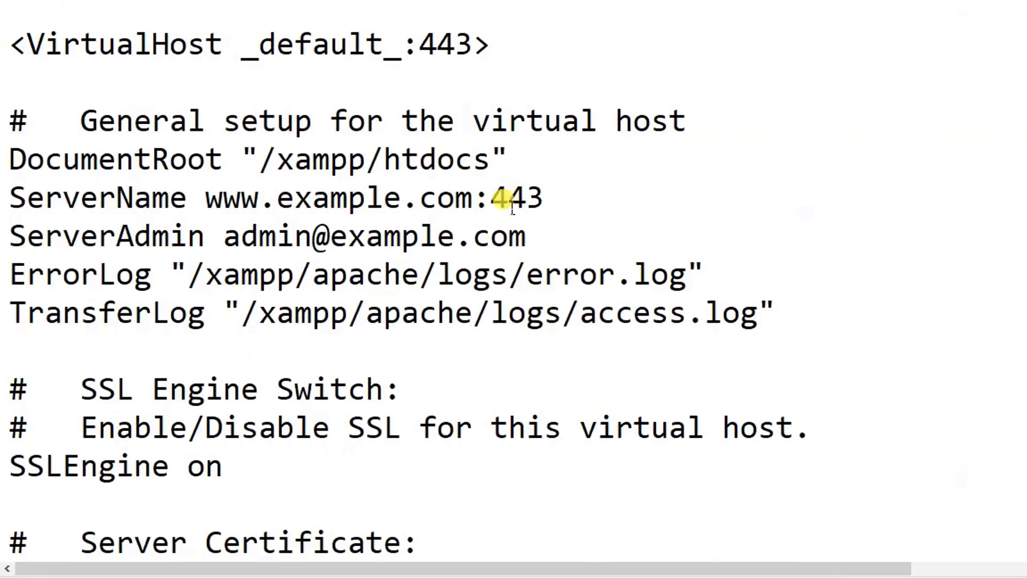
Set the VirtualHost _default_ port to 4431 under SSL Virtual Host Context and save httpd-ssl.conf.
{"action": "scroll", "coordinate": [495, 222], "scroll_direction": "up", "scroll_amount": 3}
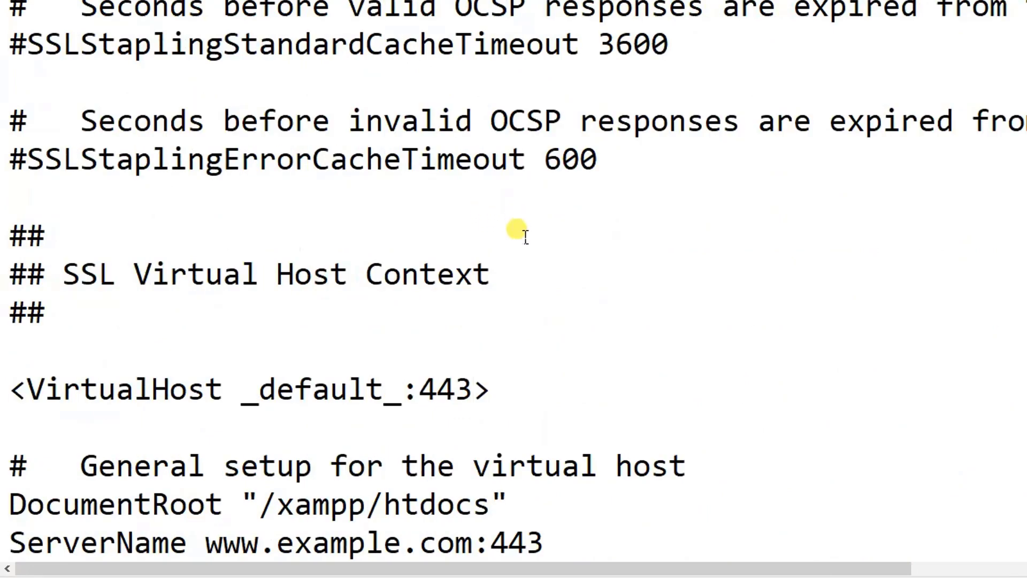
{"action": "type", "text": "1"}
{"action": "key", "text": "ctrl+s"}
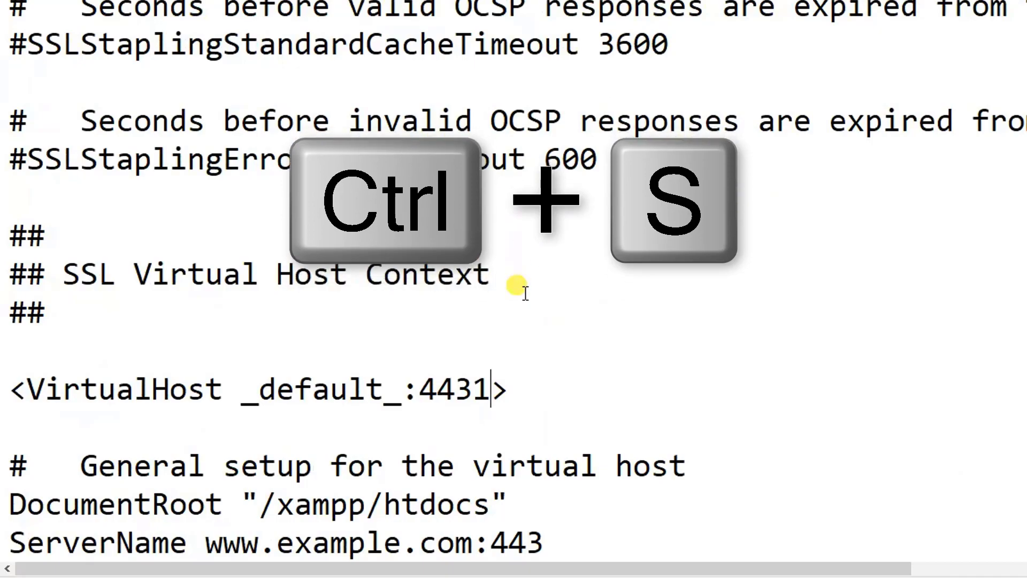
Review httpd-ssl.conf from the SSL Virtual Host Context section back up to the Listen directive to check the edited port.
{"action": "scroll", "coordinate": [549, 271], "scroll_direction": "up", "scroll_amount": 10}
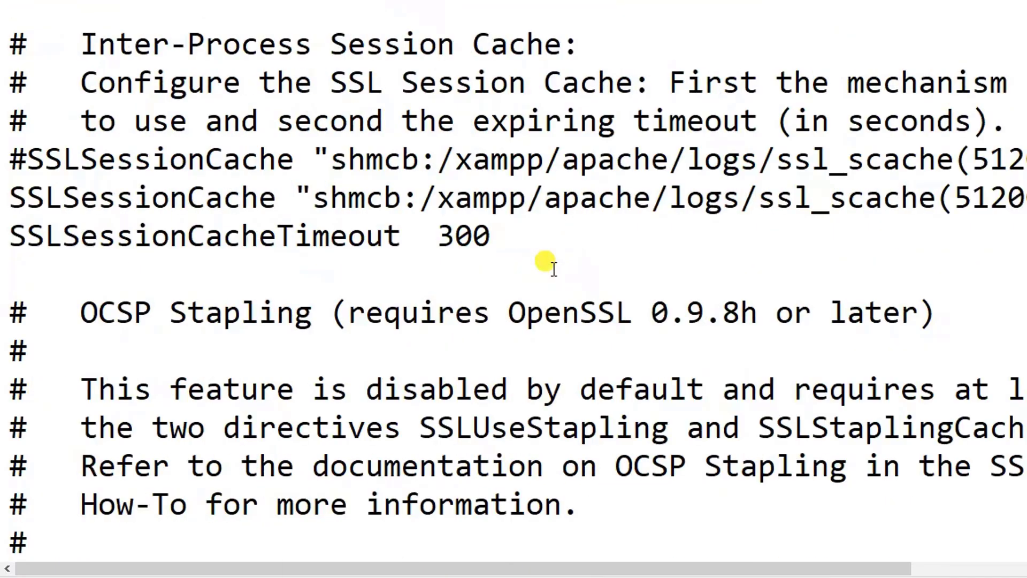
{"action": "scroll", "coordinate": [554, 267], "scroll_direction": "up", "scroll_amount": 15}
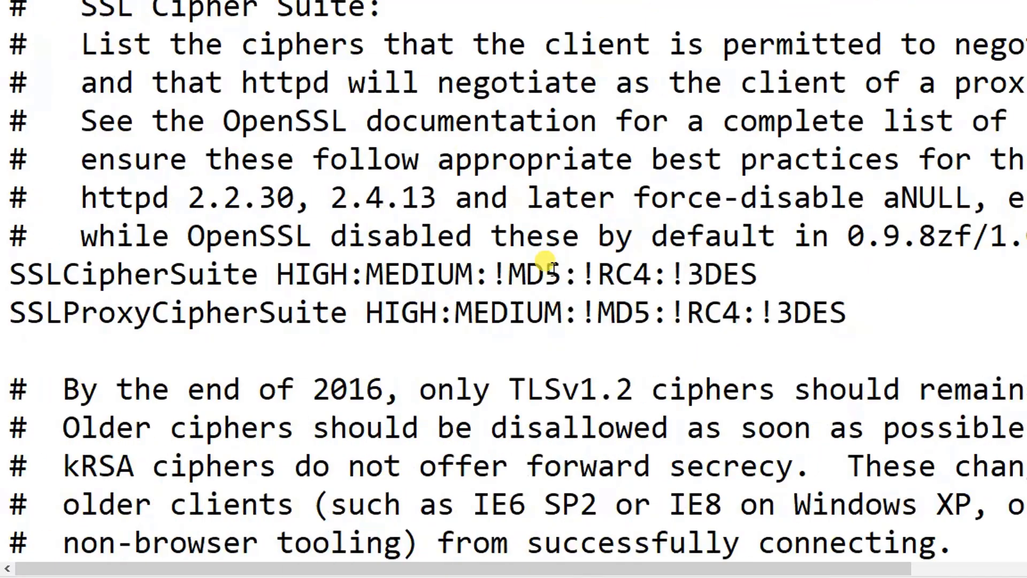
{"action": "scroll", "coordinate": [554, 267], "scroll_direction": "up", "scroll_amount": 3}
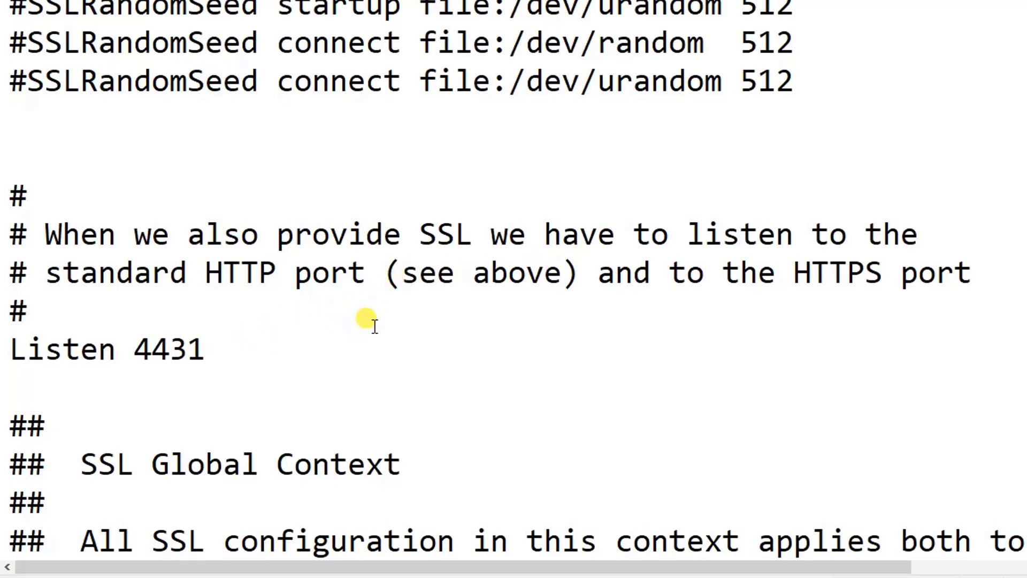
{"action": "scroll", "coordinate": [374, 316], "scroll_direction": "up", "scroll_amount": 15}
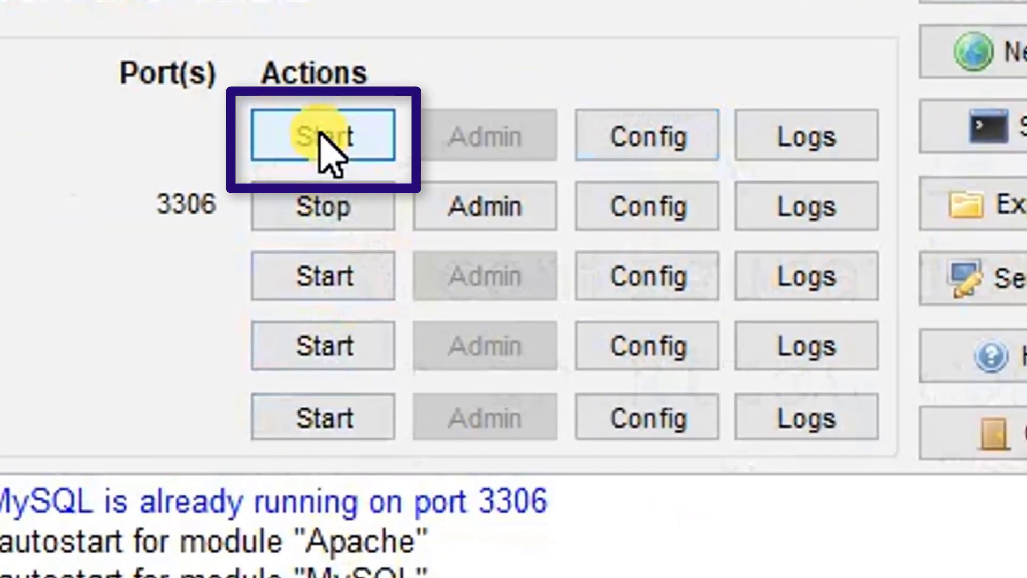
Switch to the XAMPP Control Panel and start the Apache module.
{"action": "left_click", "coordinate": [324, 153]}
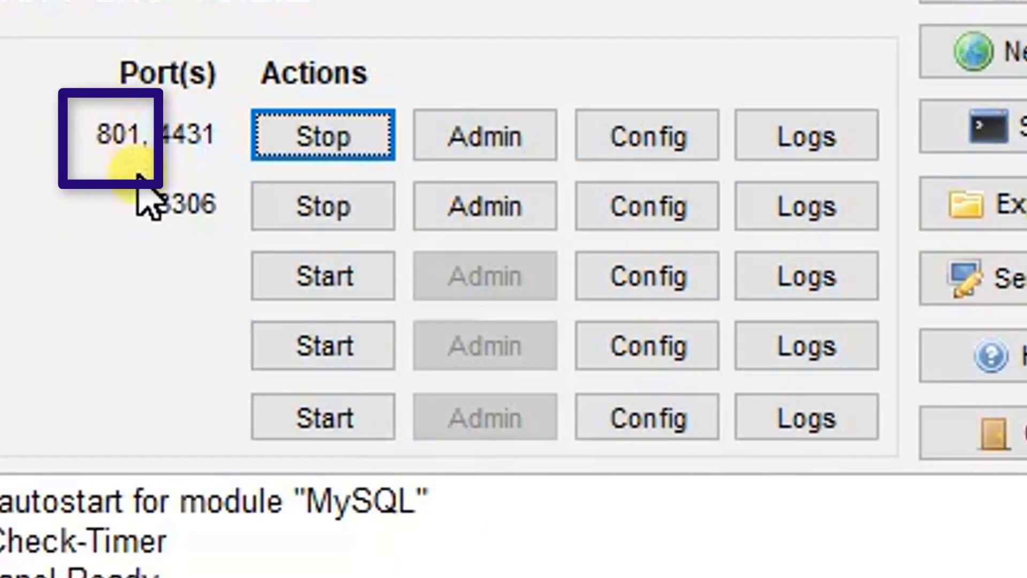
{"action": "left_click", "coordinate": [651, 134]}
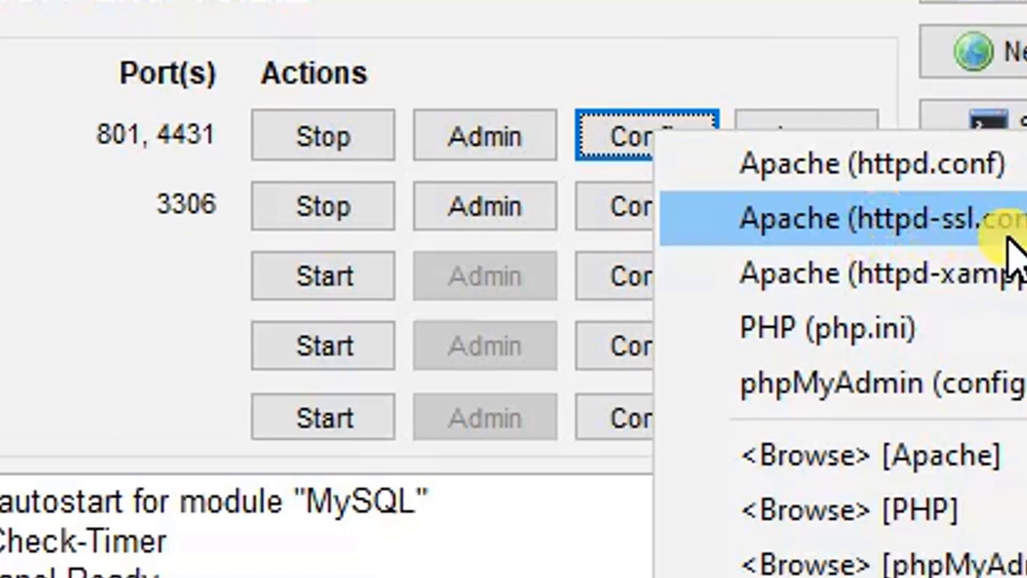
{"action": "key", "text": "Escape"}
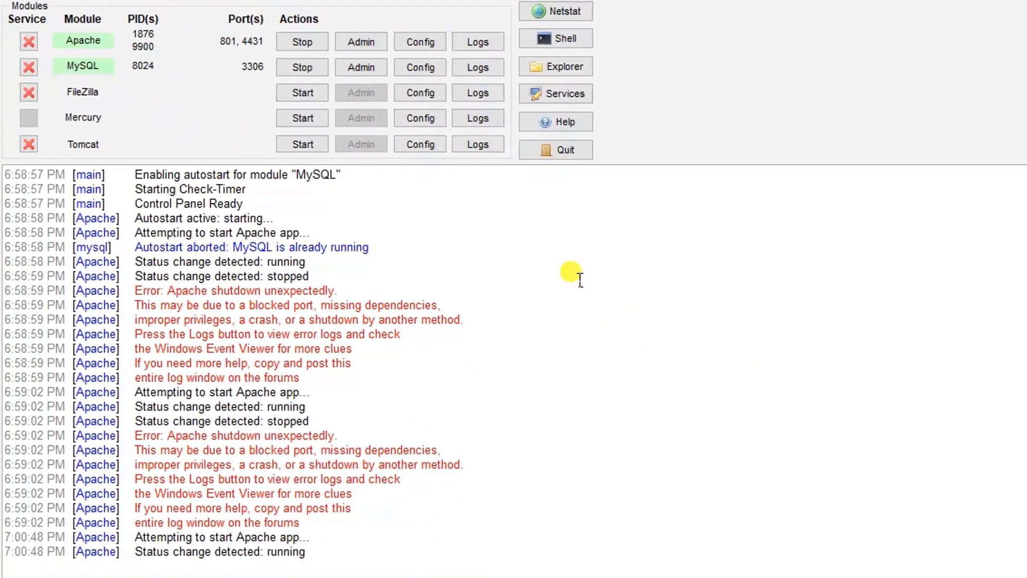
{"action": "left_click", "coordinate": [579, 276]}
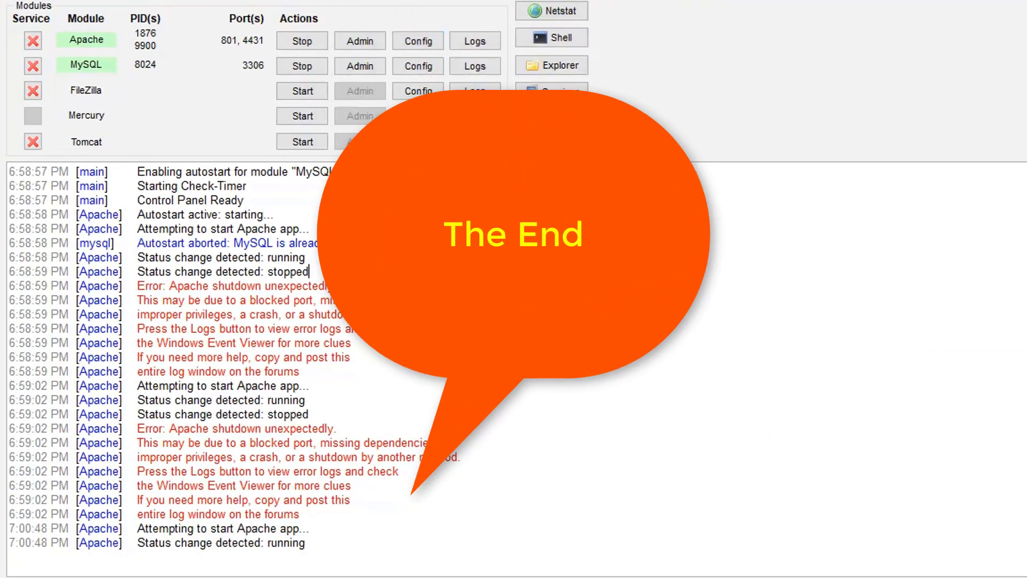